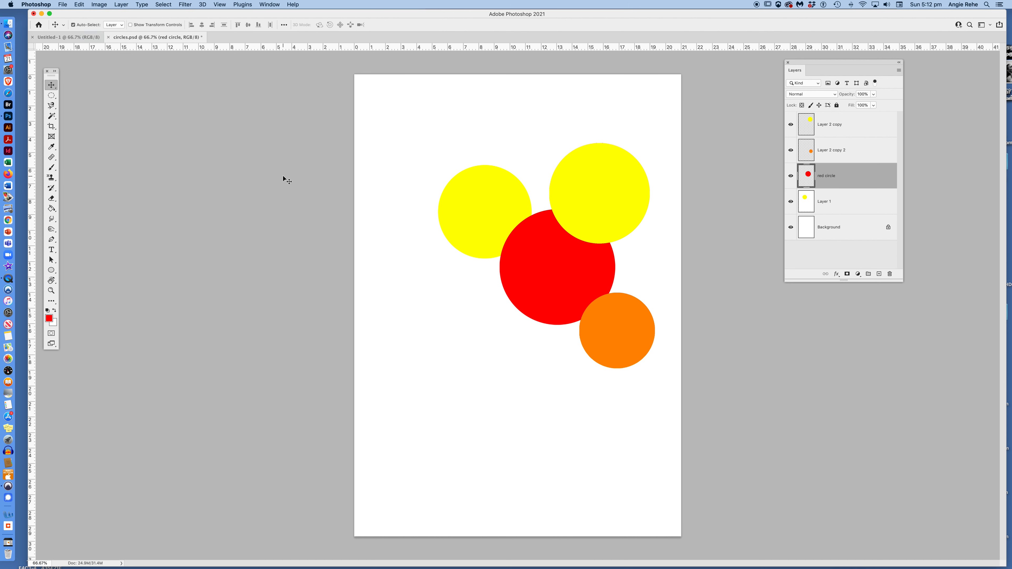
Try enlarging, moving, rotating and non-uniformly scaling the red circle with Free Transform, and cancel the transform
key(super+t)
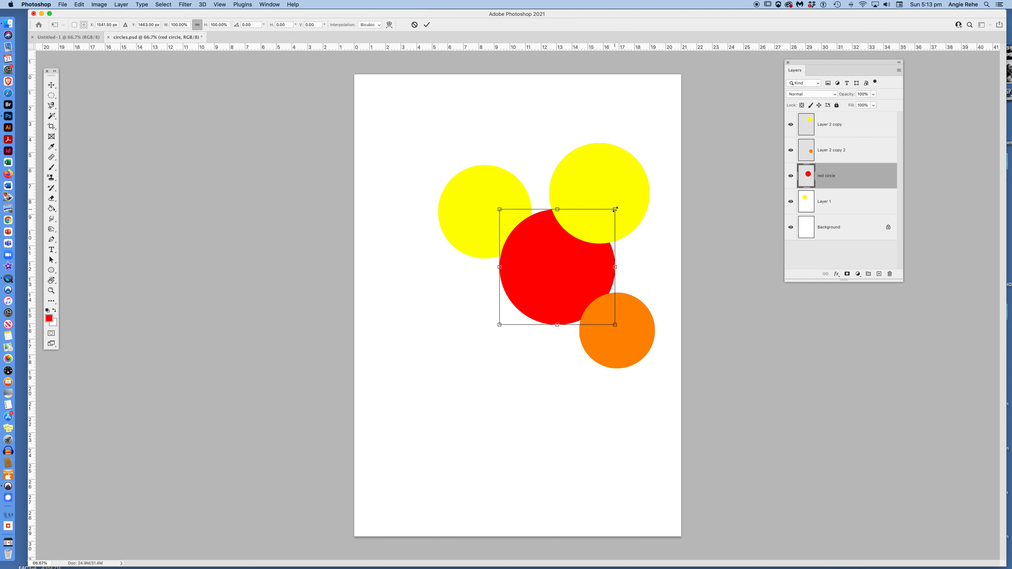
drag(617, 208, 674, 151)
drag(499, 325, 481, 343)
drag(542, 305, 506, 331)
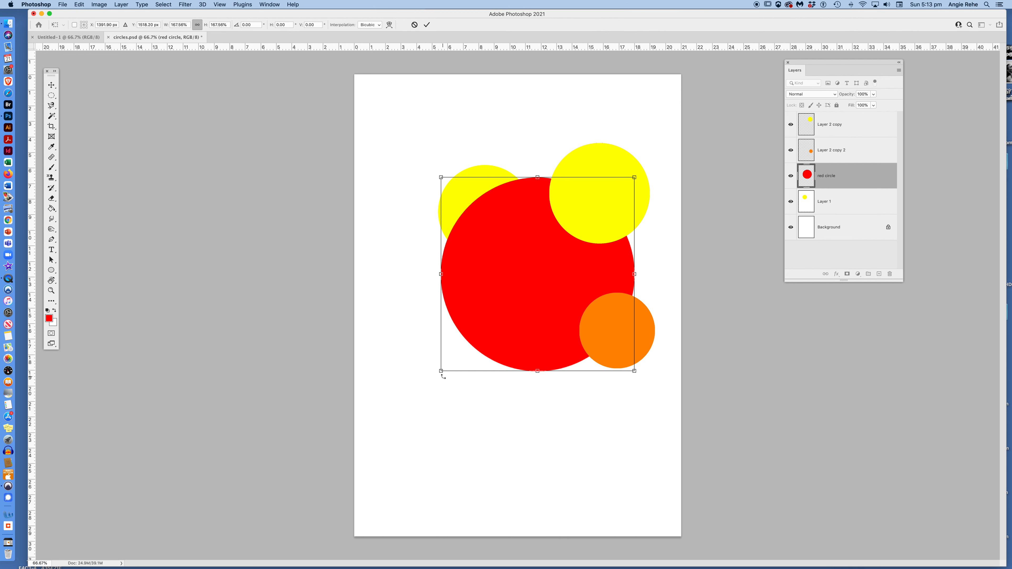
drag(442, 376, 405, 271)
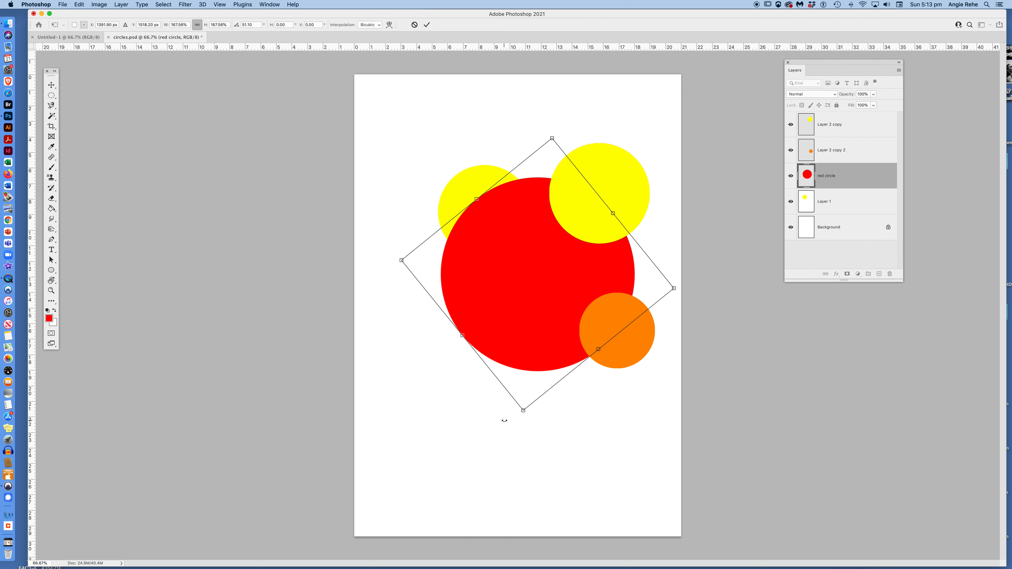
drag(553, 138, 553, 170)
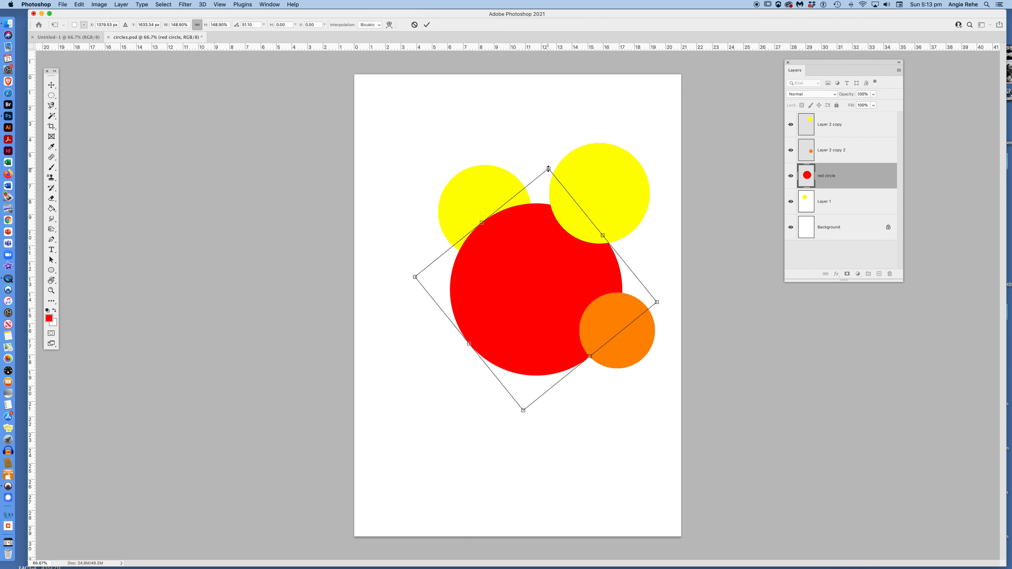
mouse_move(539, 167)
mouse_down()
mouse_move(518, 158)
mouse_move(469, 170)
mouse_move(522, 163)
mouse_move(588, 99)
mouse_move(481, 95)
mouse_move(447, 124)
mouse_move(554, 171)
mouse_up()
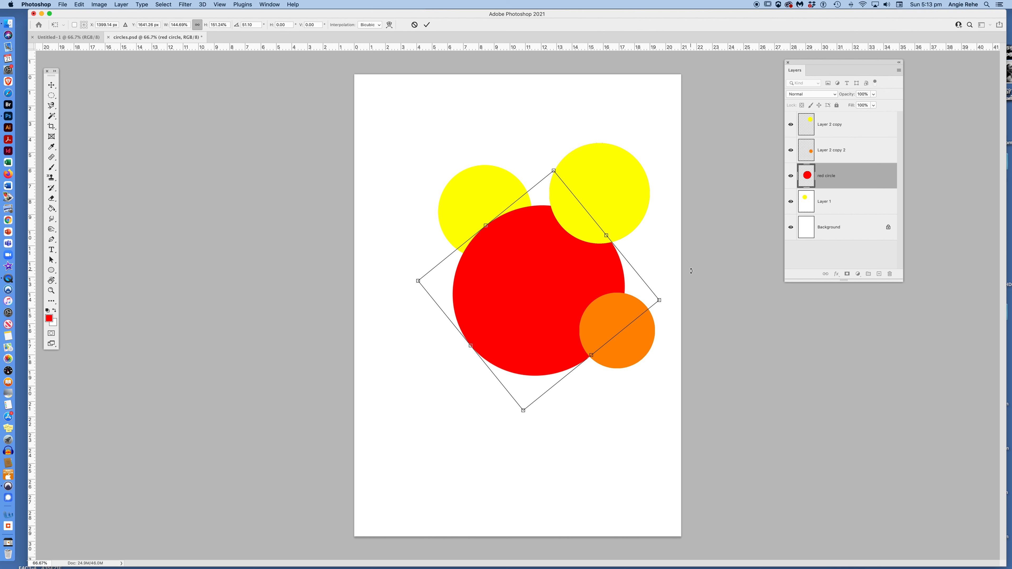
key(Escape)
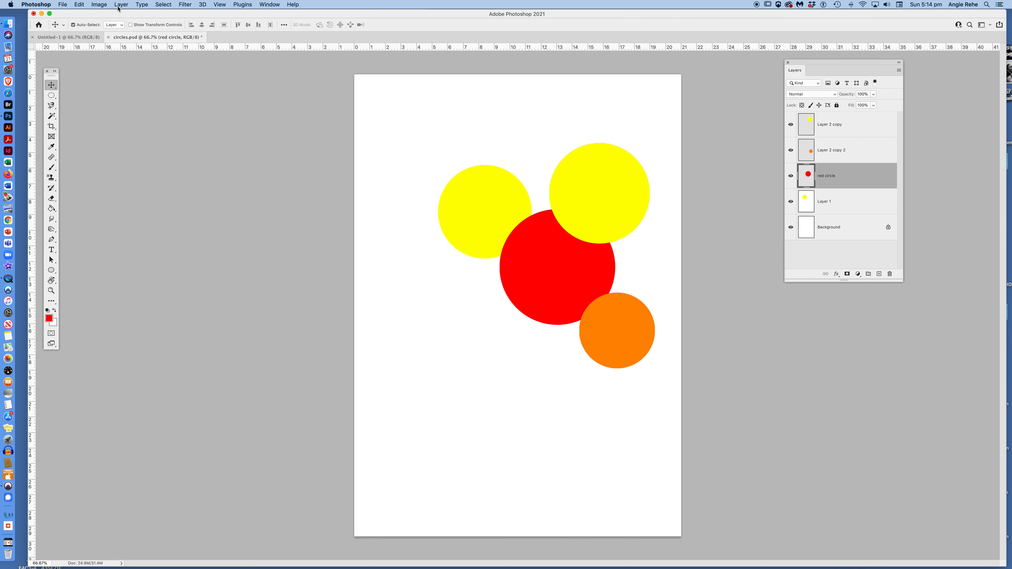
Resize the whole image to a height of 21 cm, keeping the proportions linked and the resolution at 300 pixels/inch
click(100, 5)
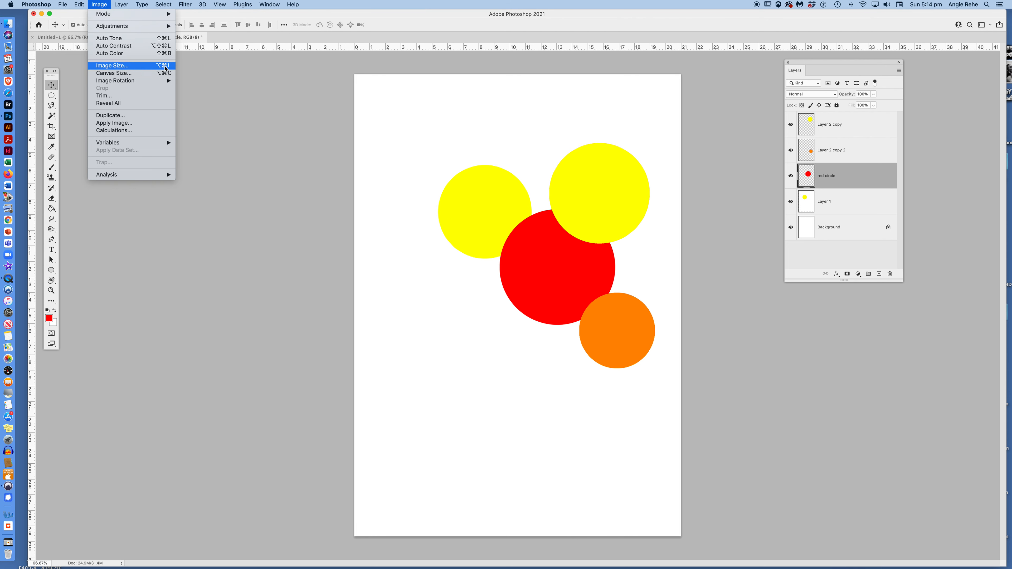
click(110, 67)
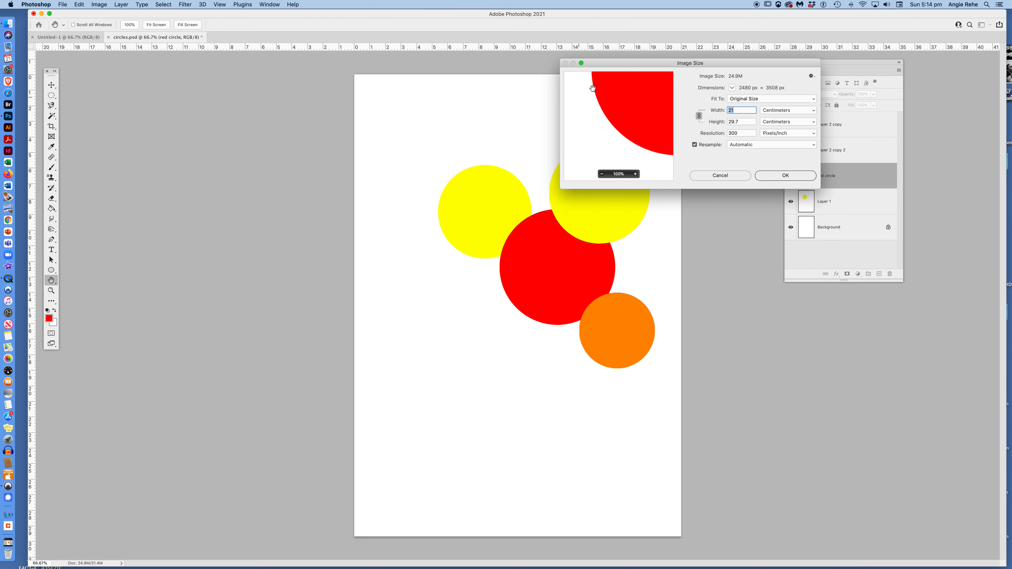
drag(747, 62, 725, 32)
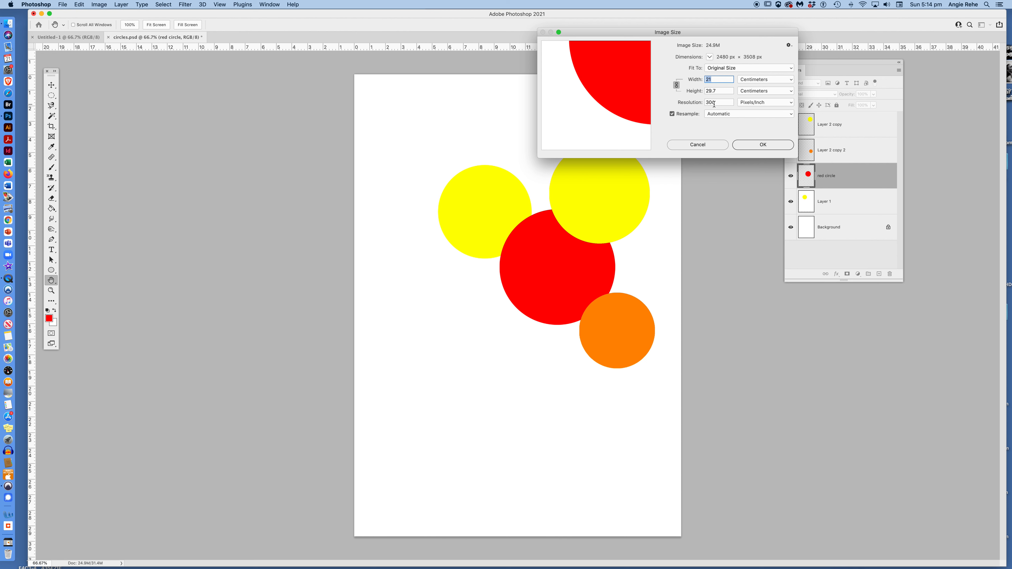
drag(723, 33, 849, 16)
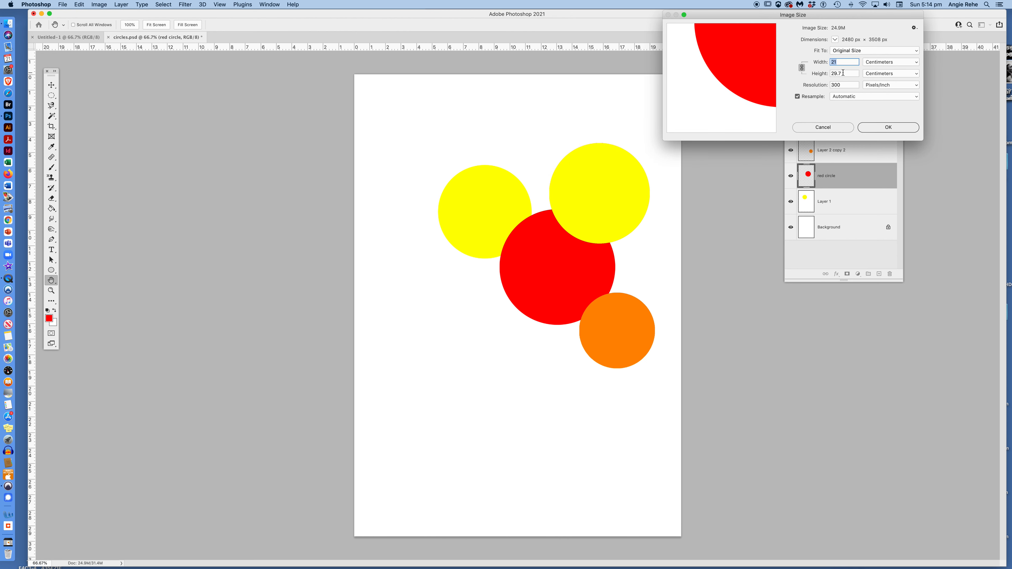
double_click(845, 73)
text(21)
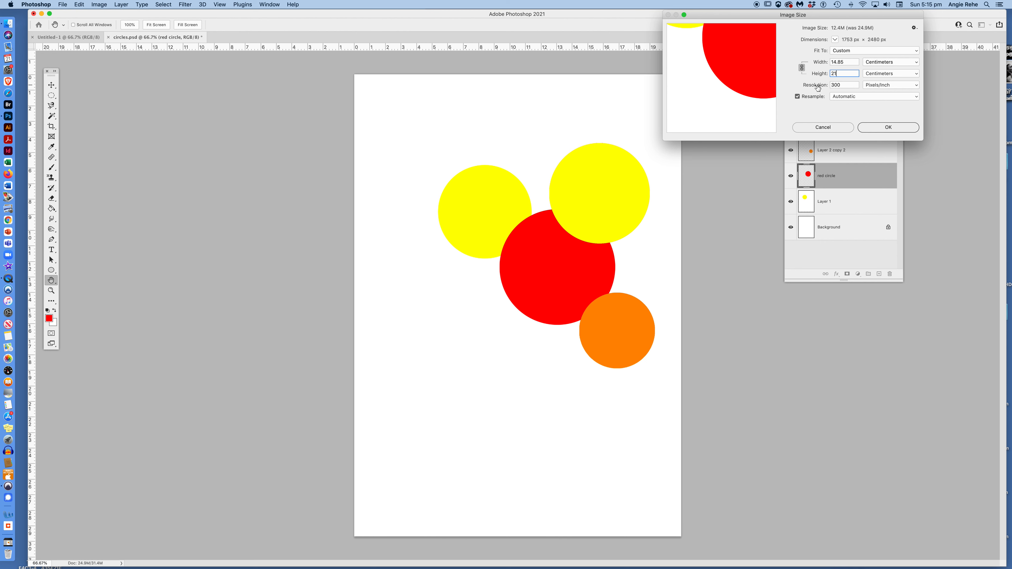
click(888, 129)
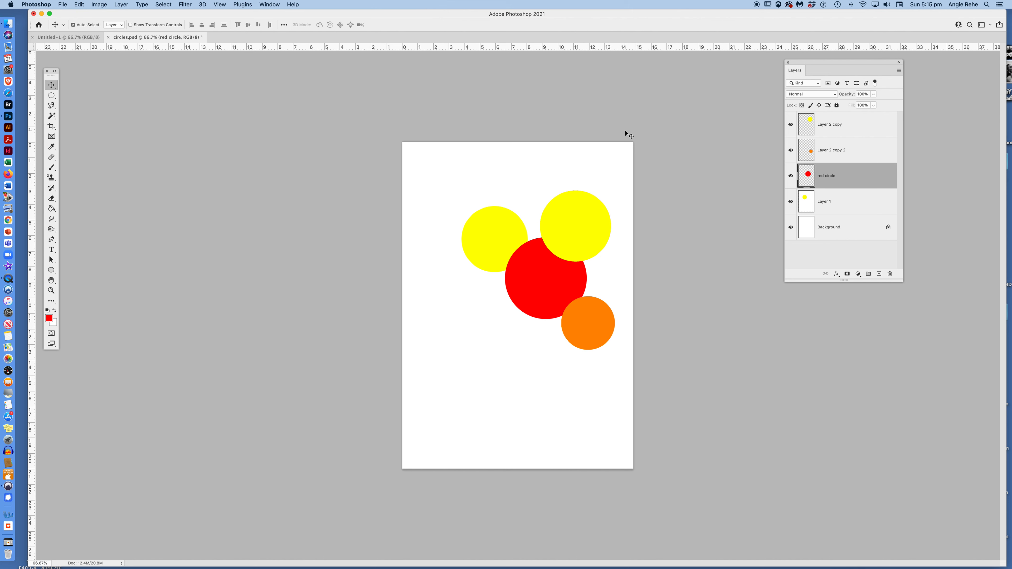
Try widening the canvas to 21 cm from the centre with a black extension color, and undo the change
click(97, 4)
click(120, 75)
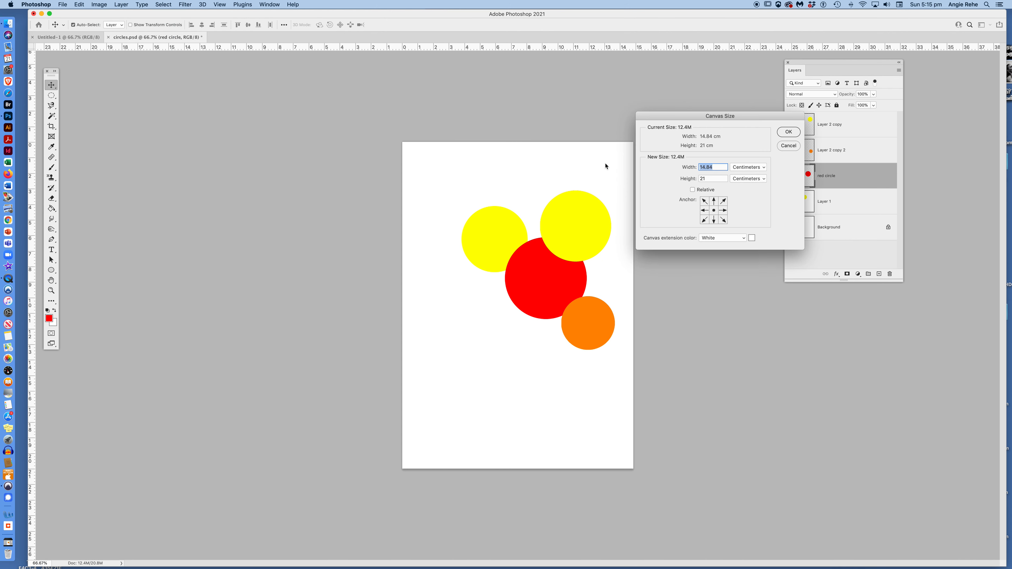
drag(684, 117, 712, 77)
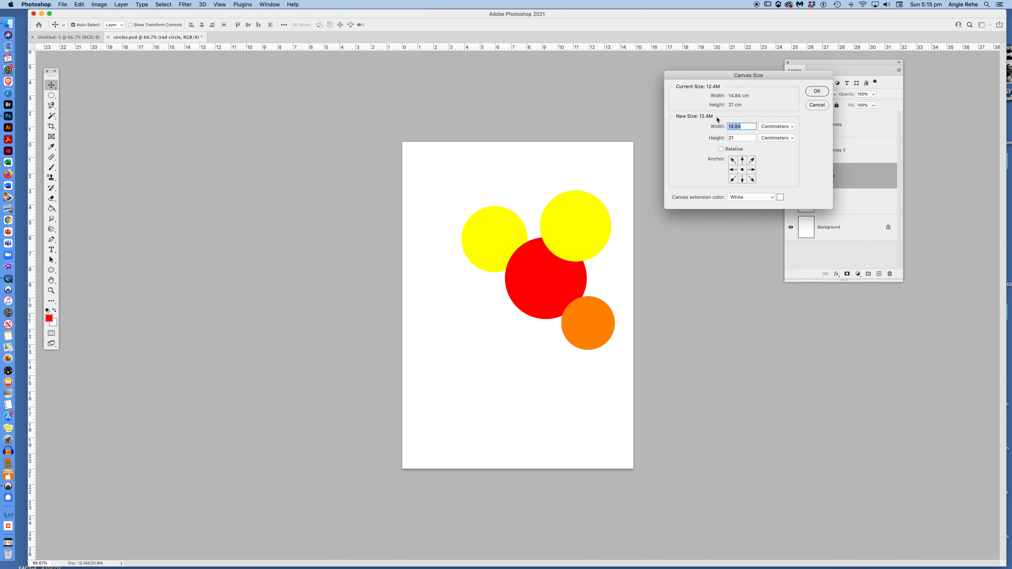
drag(792, 74, 777, 15)
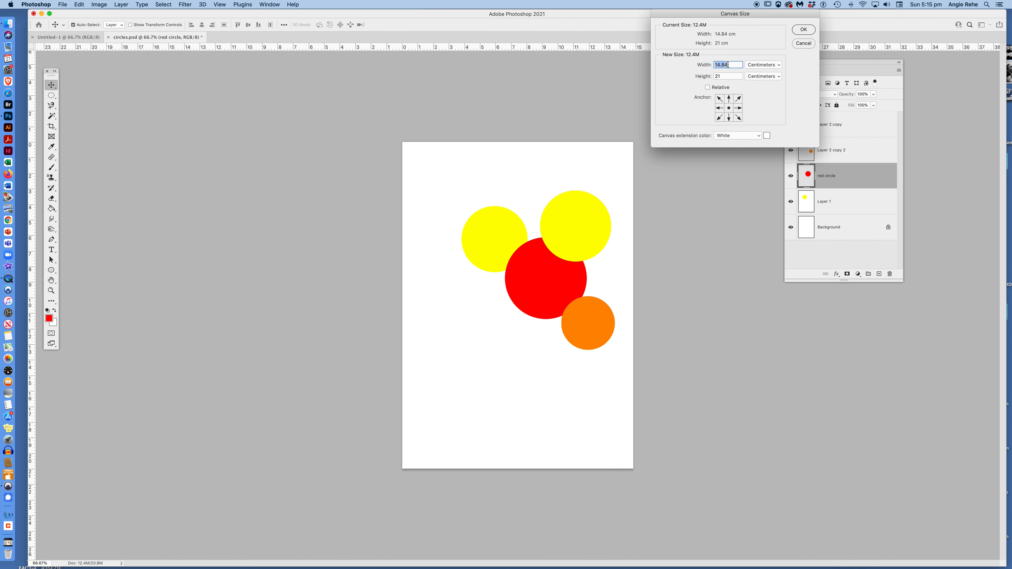
text(21)
click(758, 137)
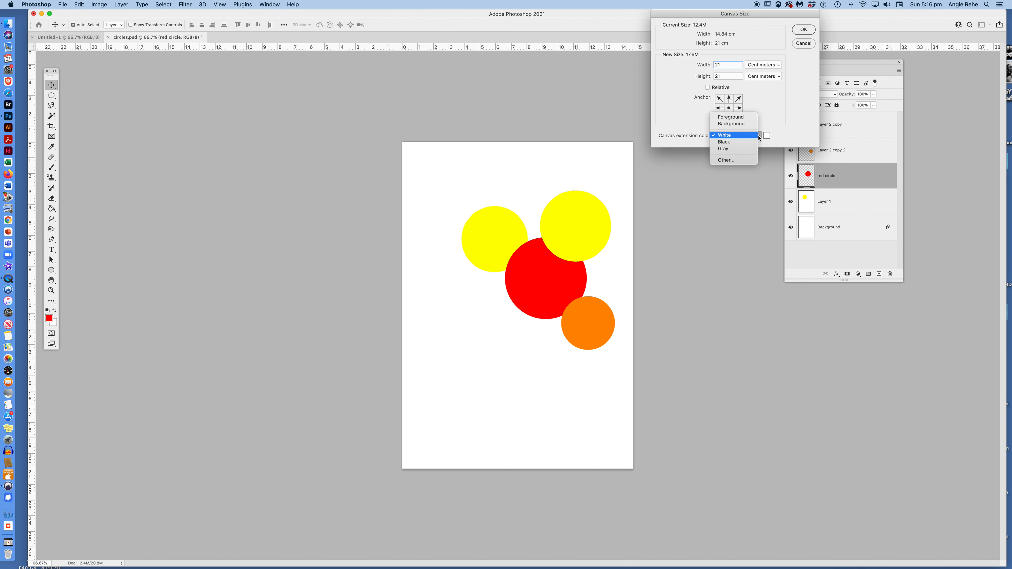
click(726, 142)
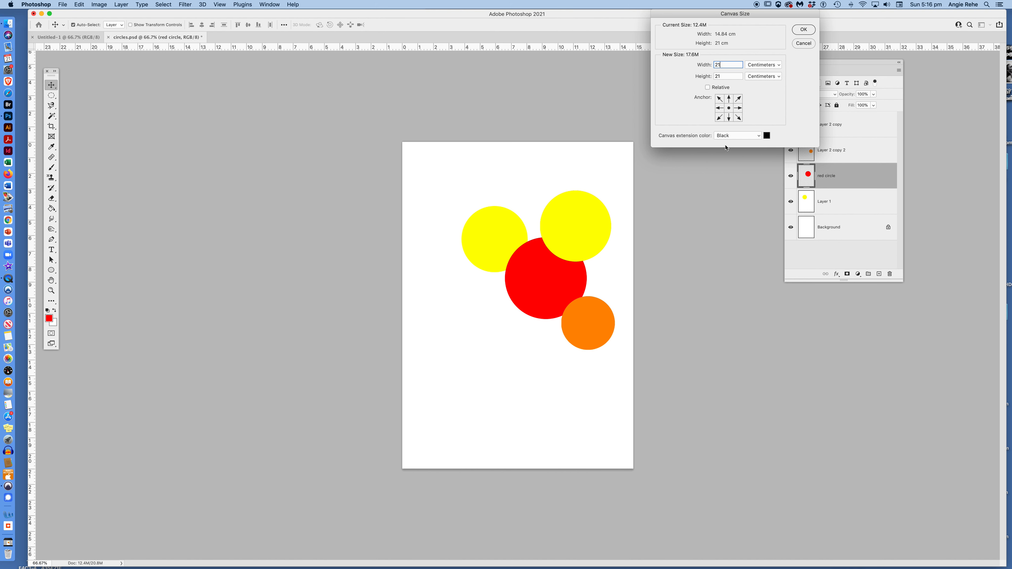
click(804, 30)
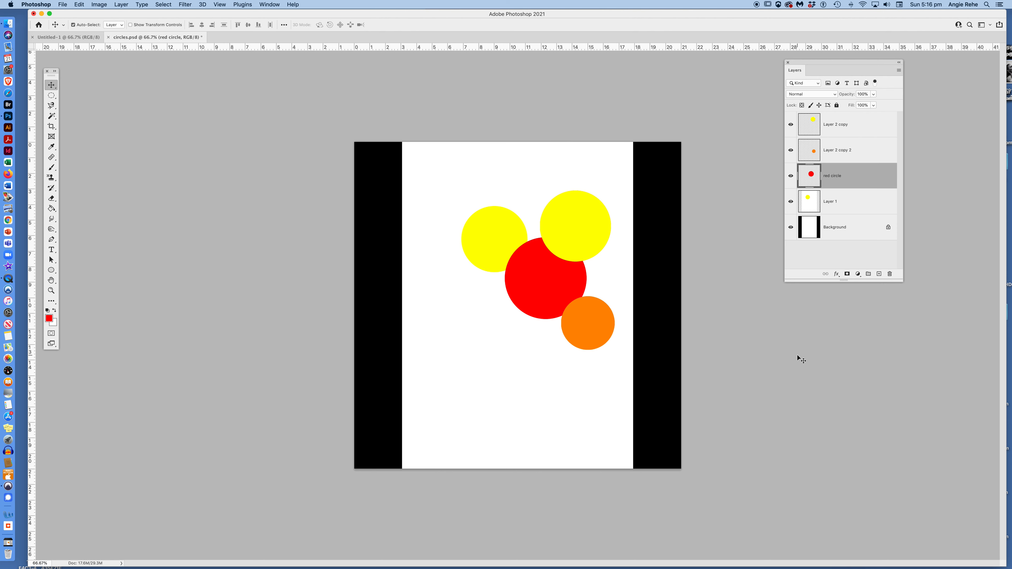
key(super+z)
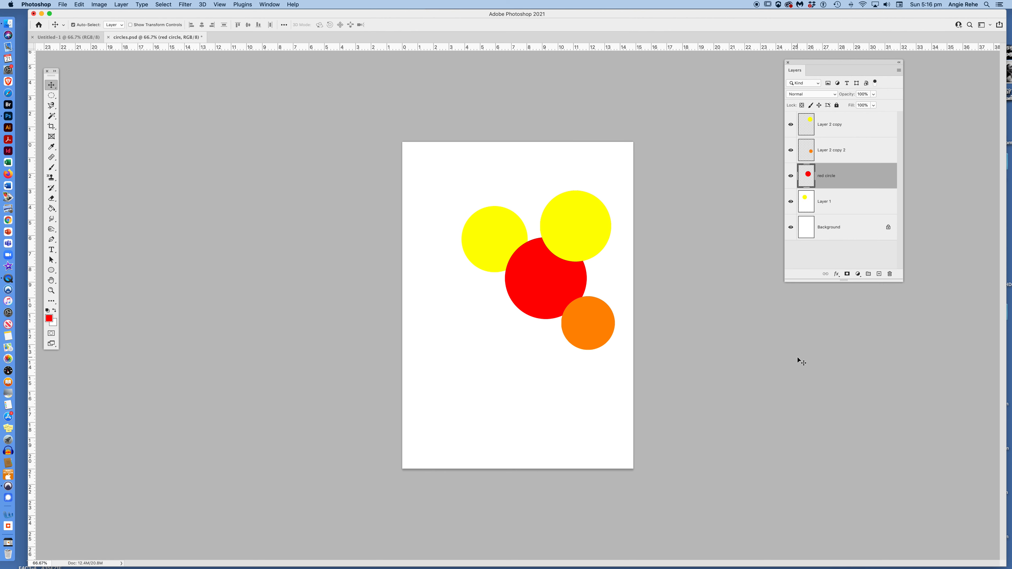
Try extending the canvas to 21 × 29 cm with black, anchored at the upper-left corner, and undo the change
click(99, 5)
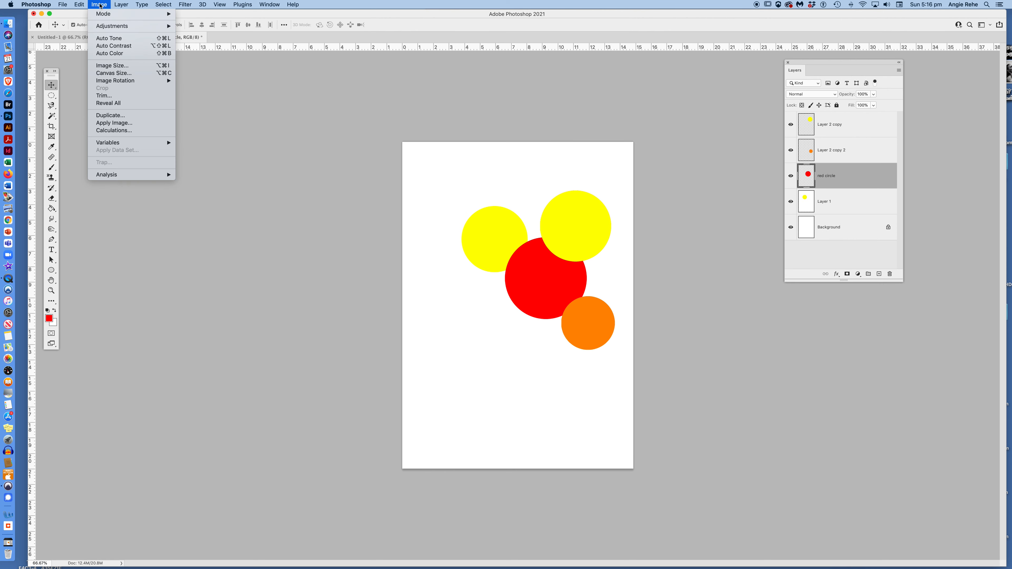
click(112, 73)
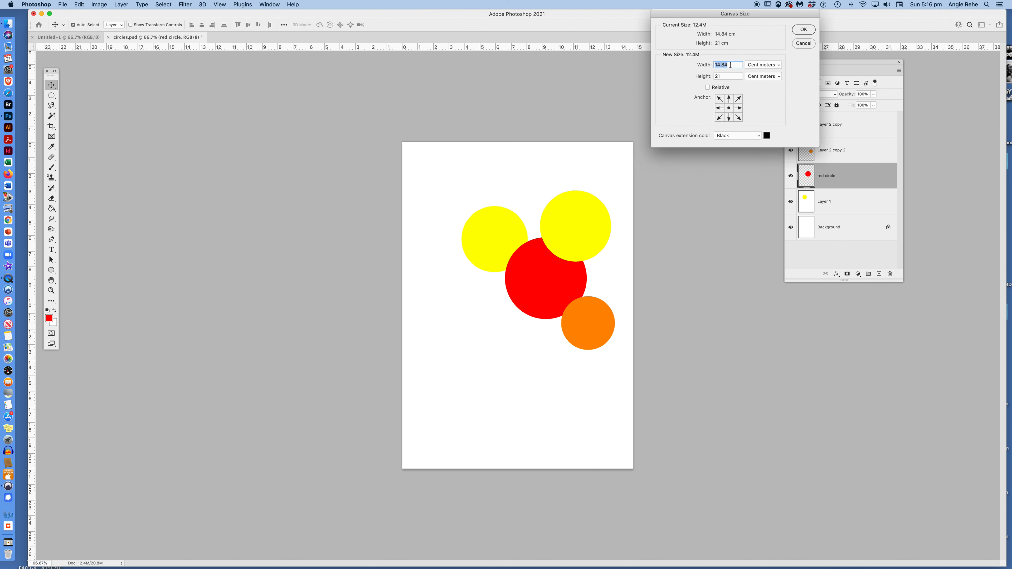
text(21)
click(720, 75)
text(9)
click(719, 98)
click(719, 99)
click(802, 30)
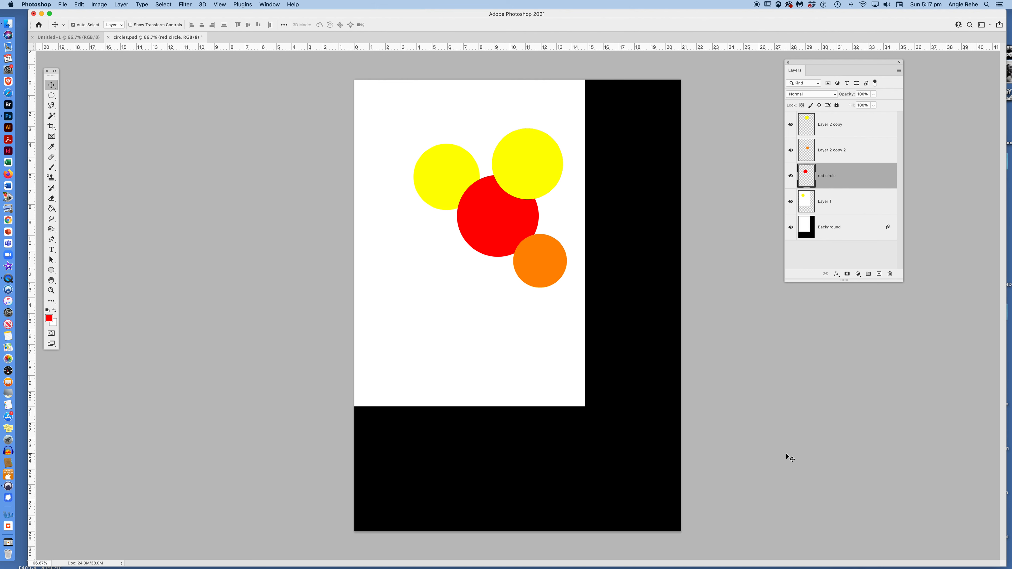
key(super+z)
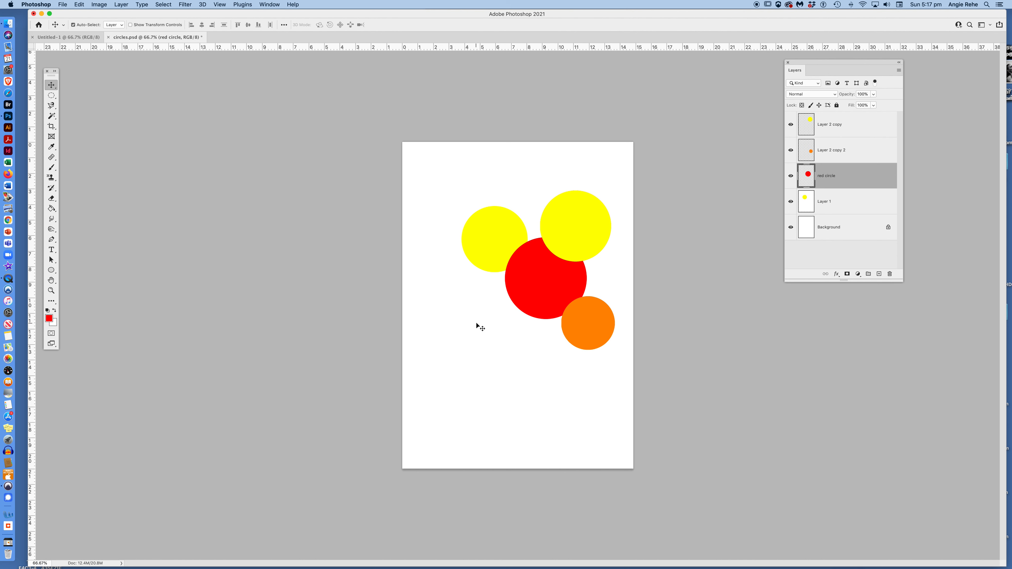
Crop the document at its current frame size with the artwork shifted about 2 cm upward inside the crop frame
key(c)
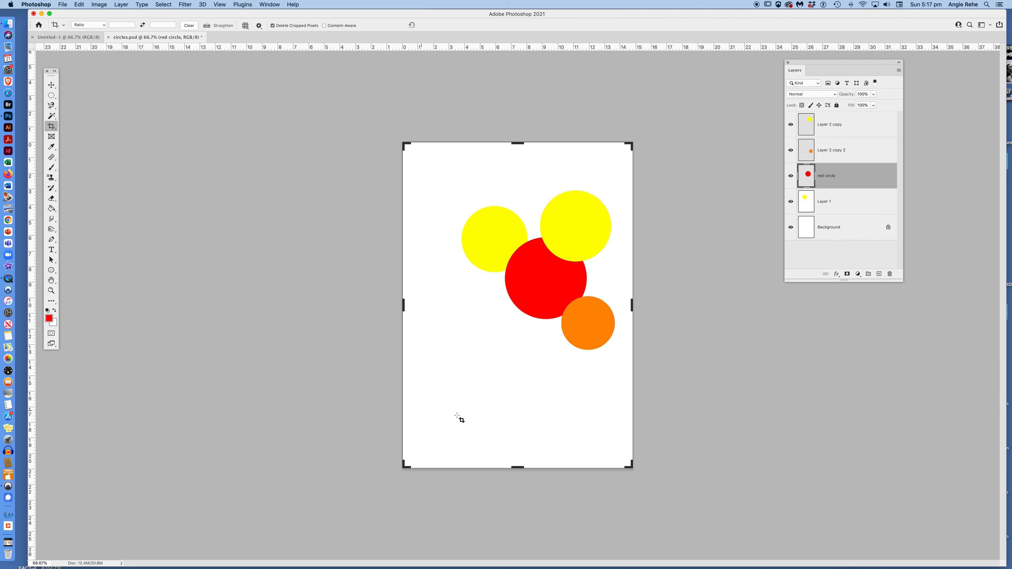
click(495, 405)
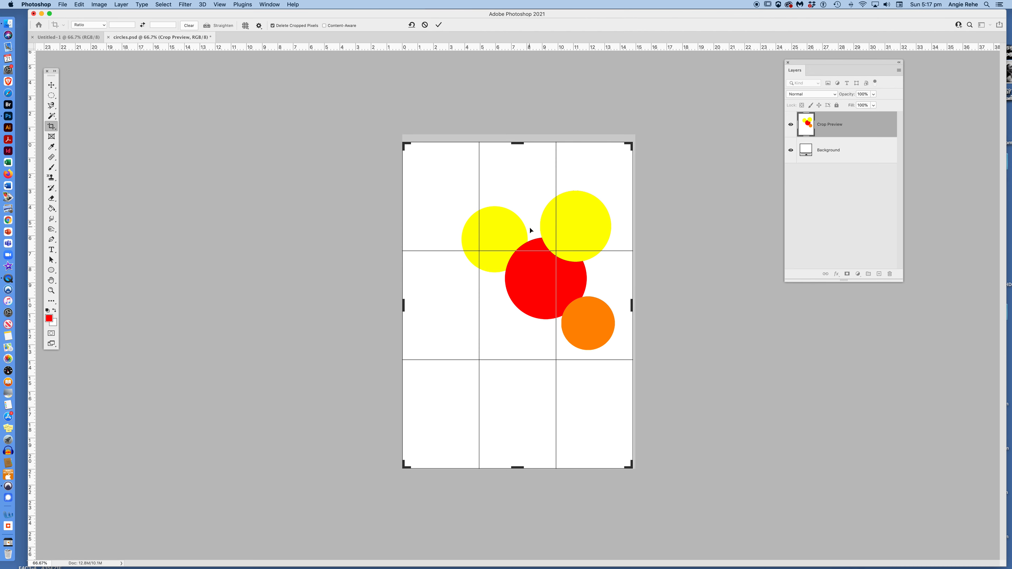
drag(553, 337, 545, 312)
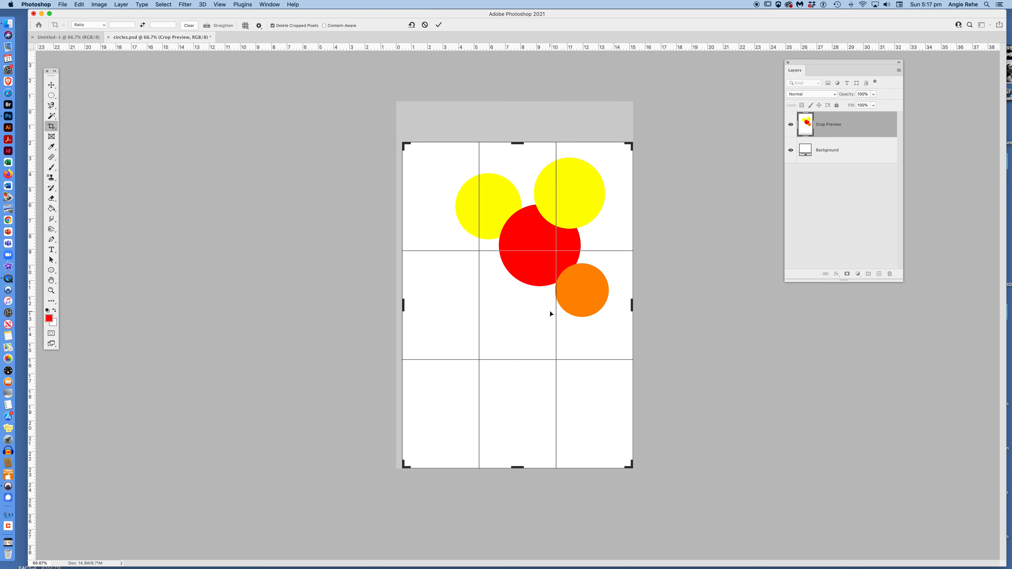
key(Return)
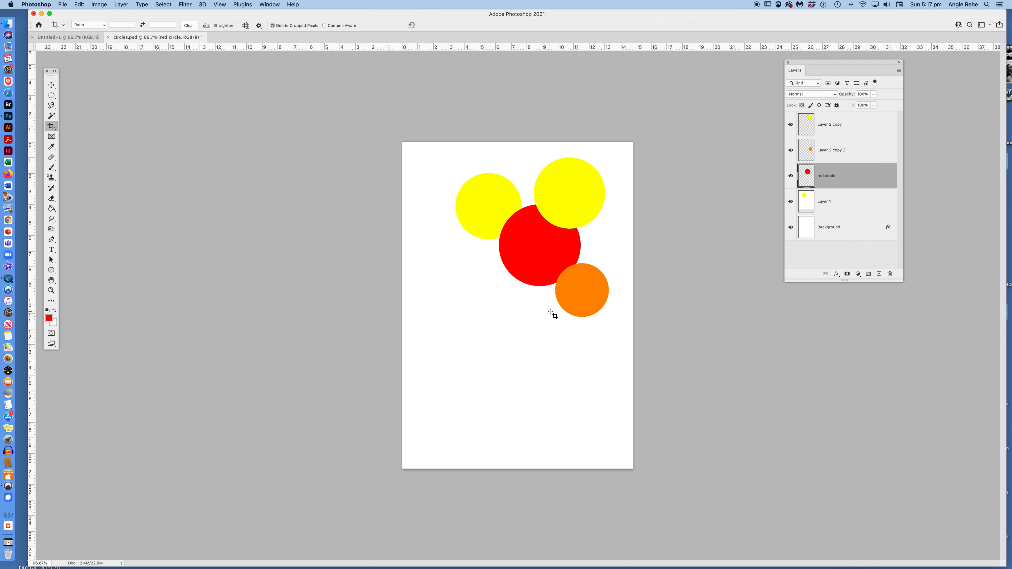
Crop again with the artwork shifted up and right, cutting off parts of the yellow and orange circles
click(528, 316)
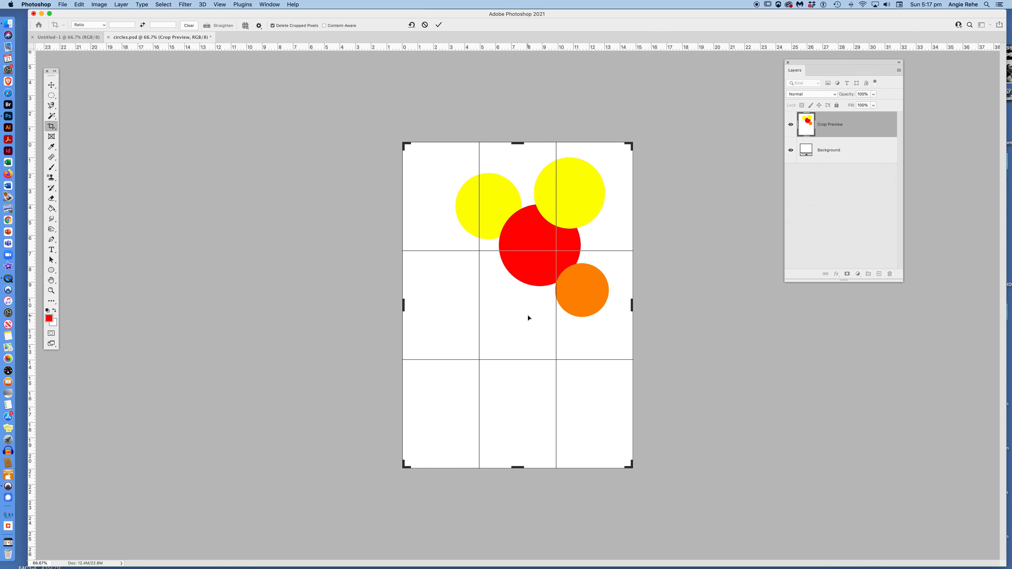
drag(541, 291, 586, 243)
key(Return)
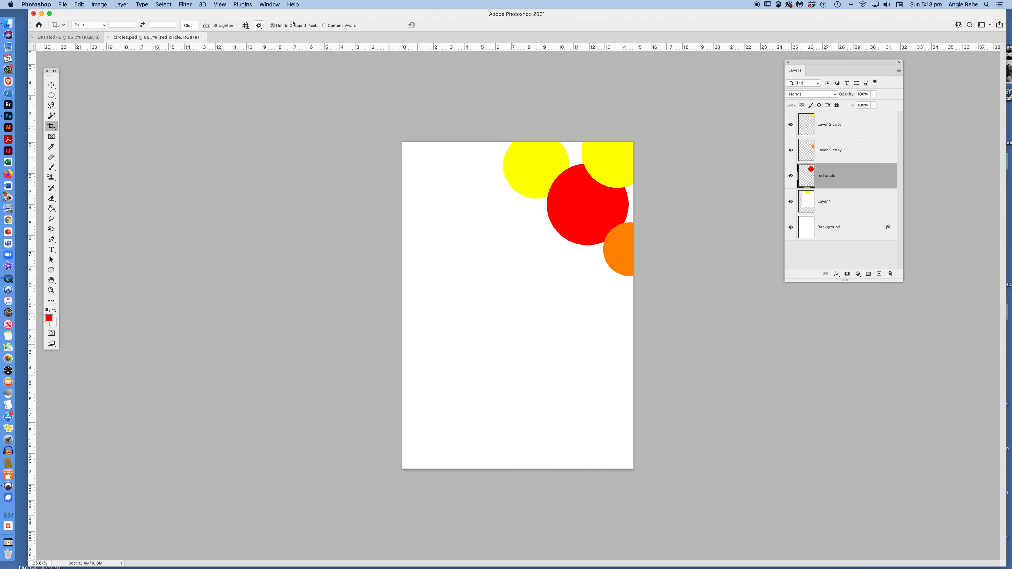
click(52, 148)
click(52, 85)
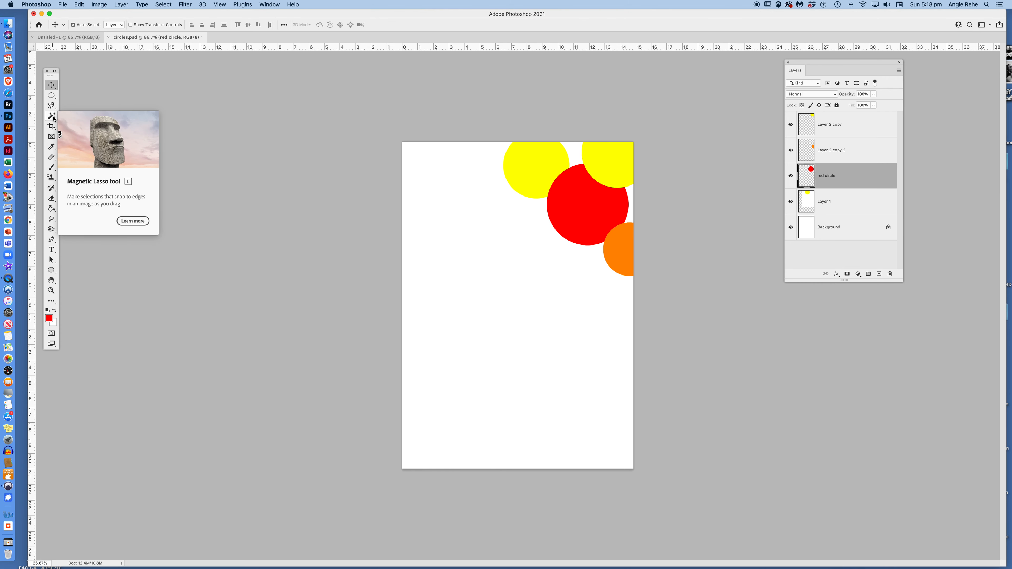
click(52, 127)
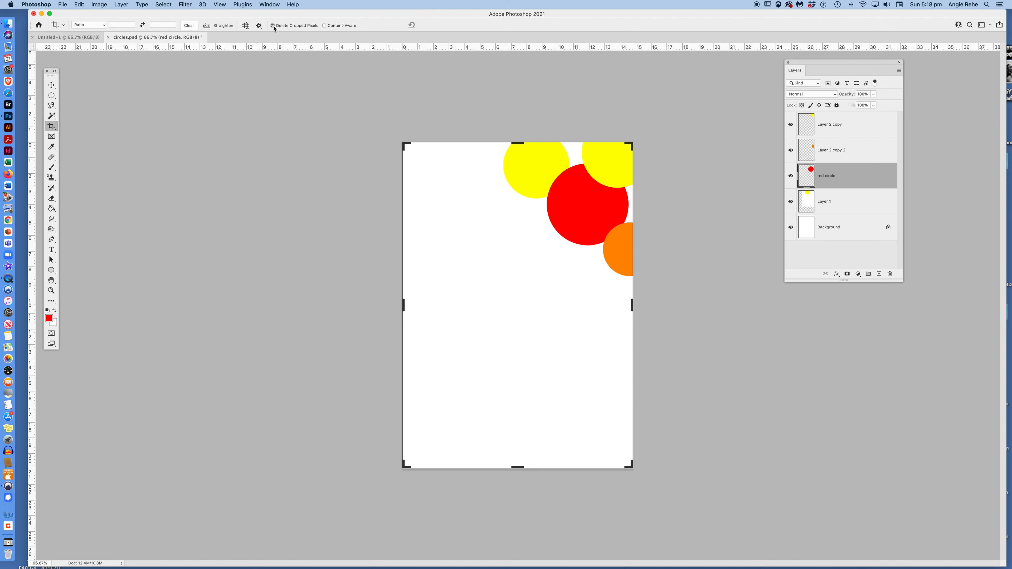
click(530, 297)
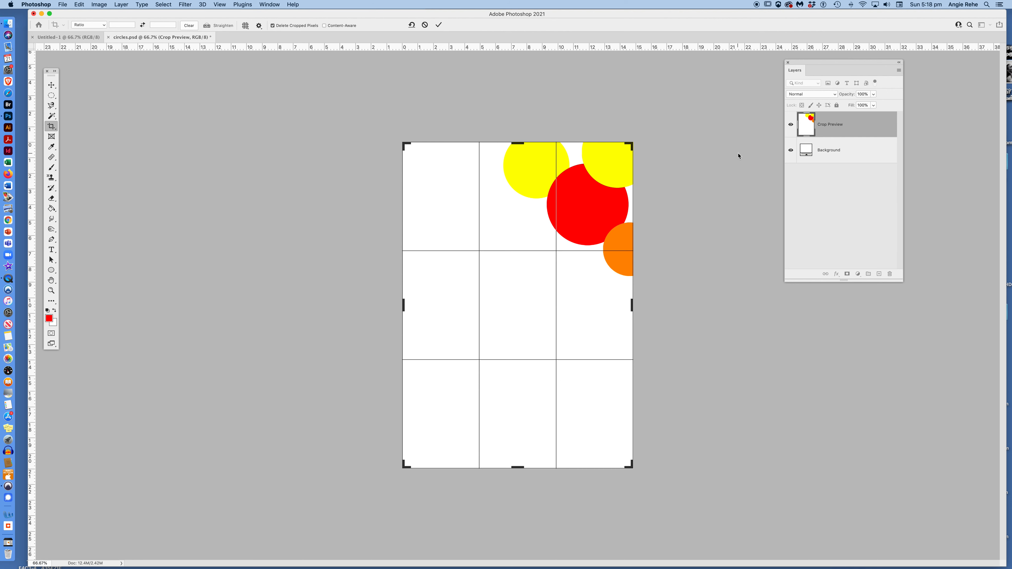
key(Return)
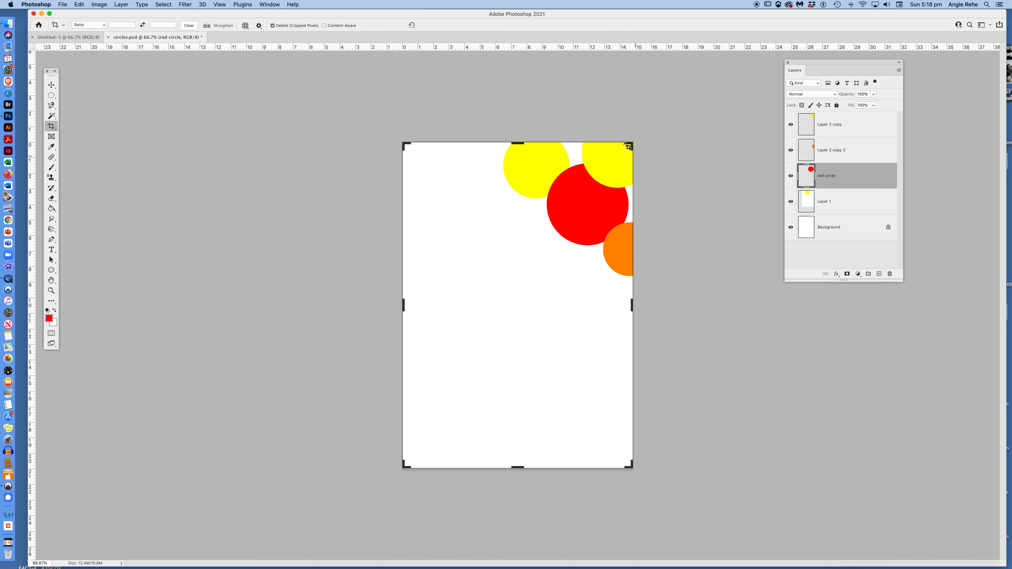
click(63, 5)
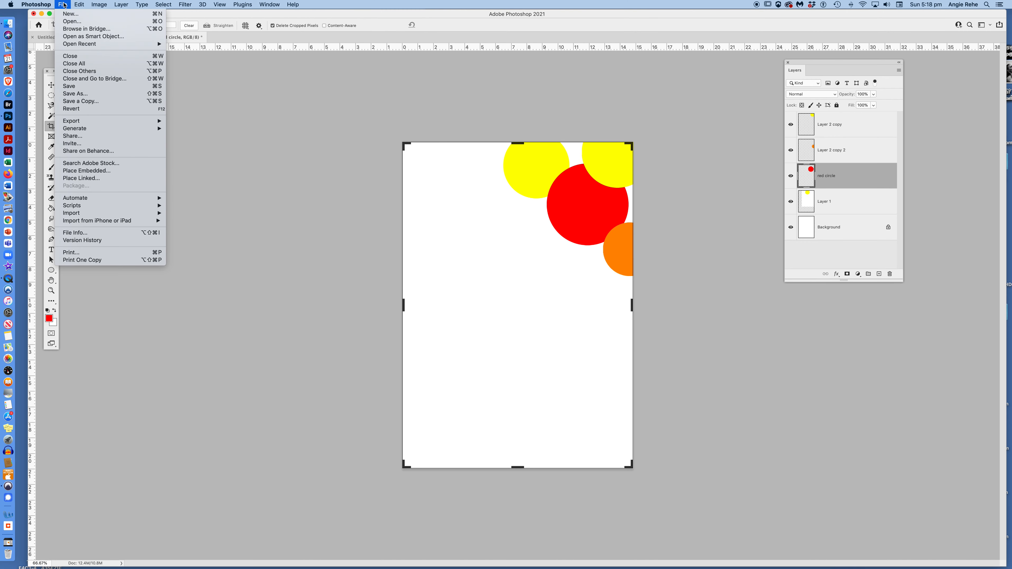
click(261, 97)
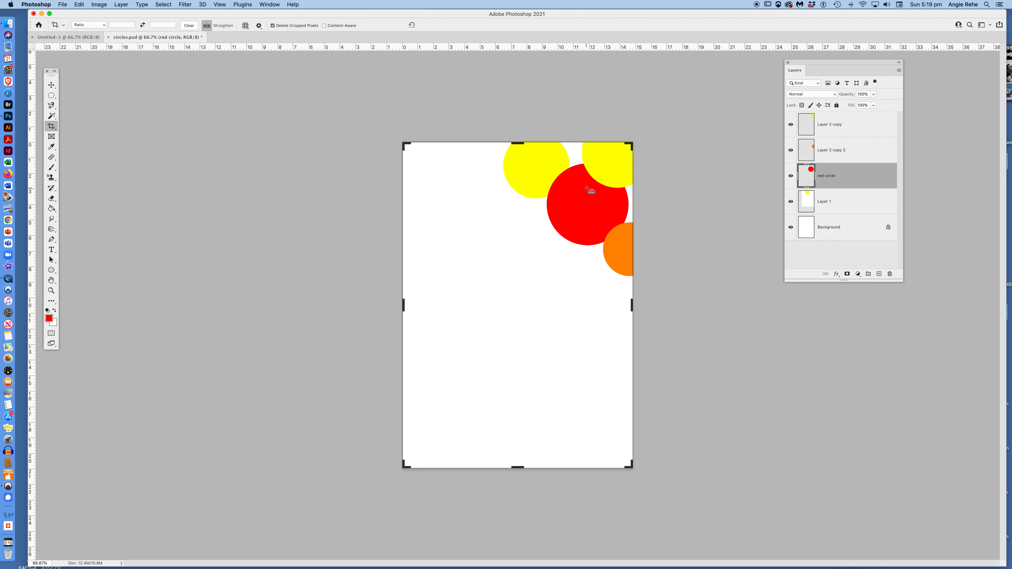
Undo the last crop and turn off the deletion of cropped pixels for the Crop tool
key(super+z)
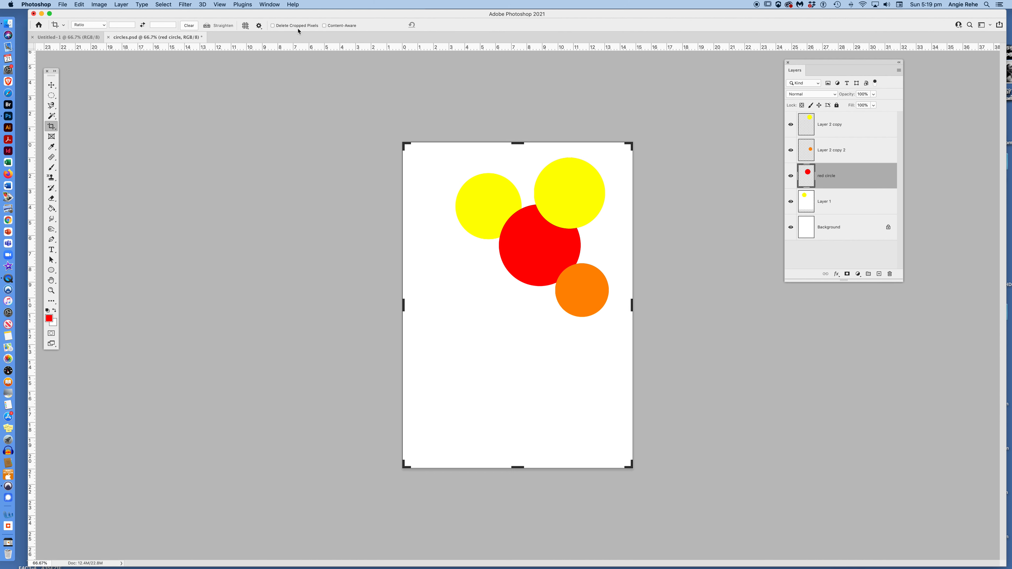
Crop at the current frame size without deleting cropped pixels, shifting the artwork about 2.5 cm right and 3 cm up
click(574, 279)
drag(533, 305, 572, 263)
key(Return)
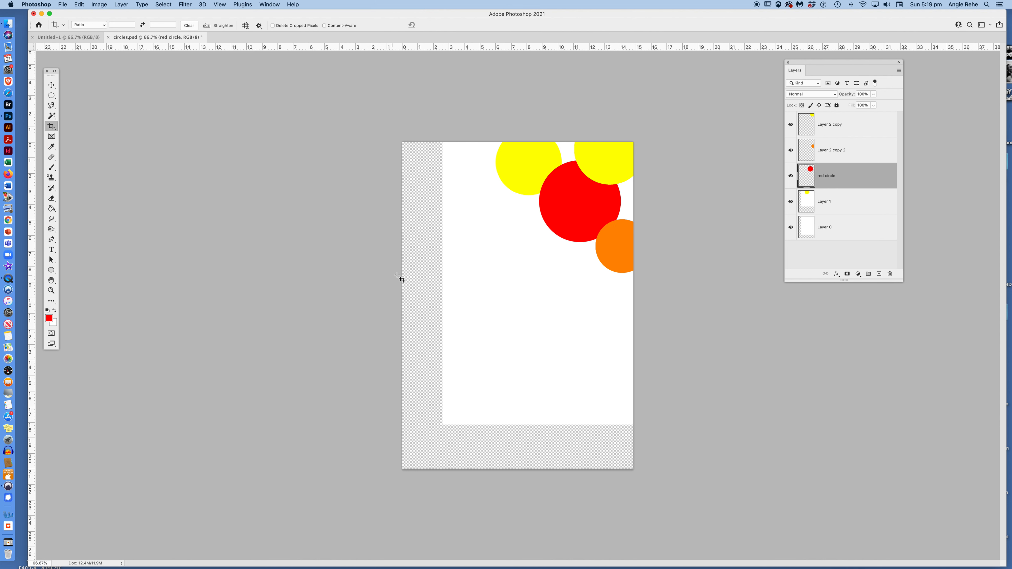
Bring the hidden parts of the circles back inside the crop frame and reshape the frame to about 32 × 19 cm
click(520, 280)
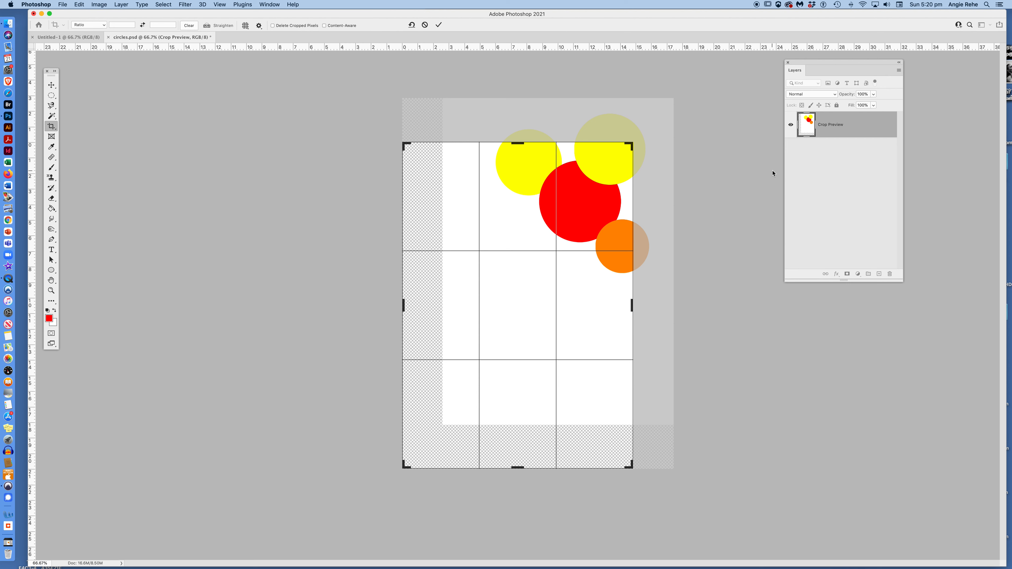
drag(588, 196, 548, 239)
drag(635, 466, 768, 442)
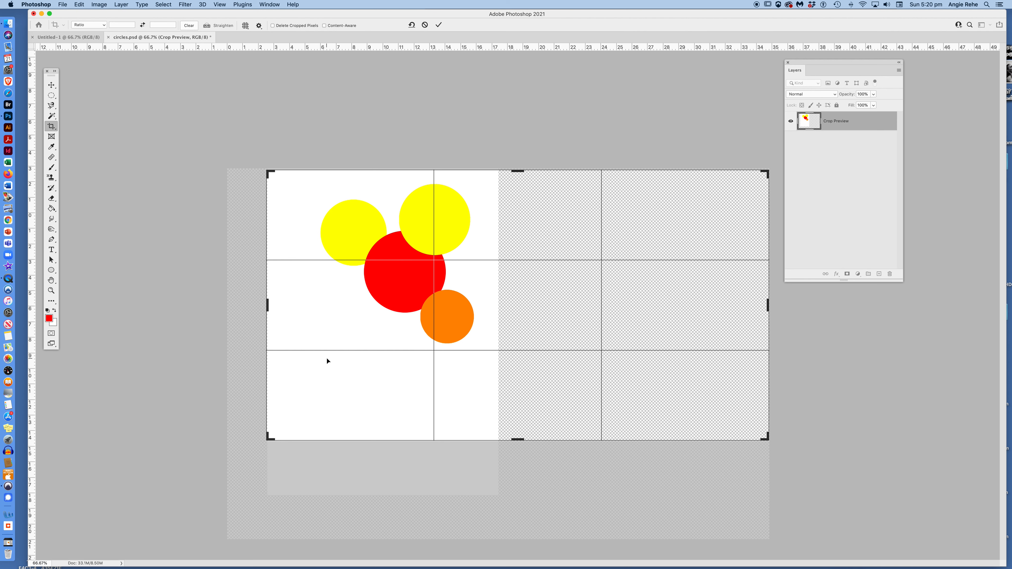
drag(514, 173, 518, 159)
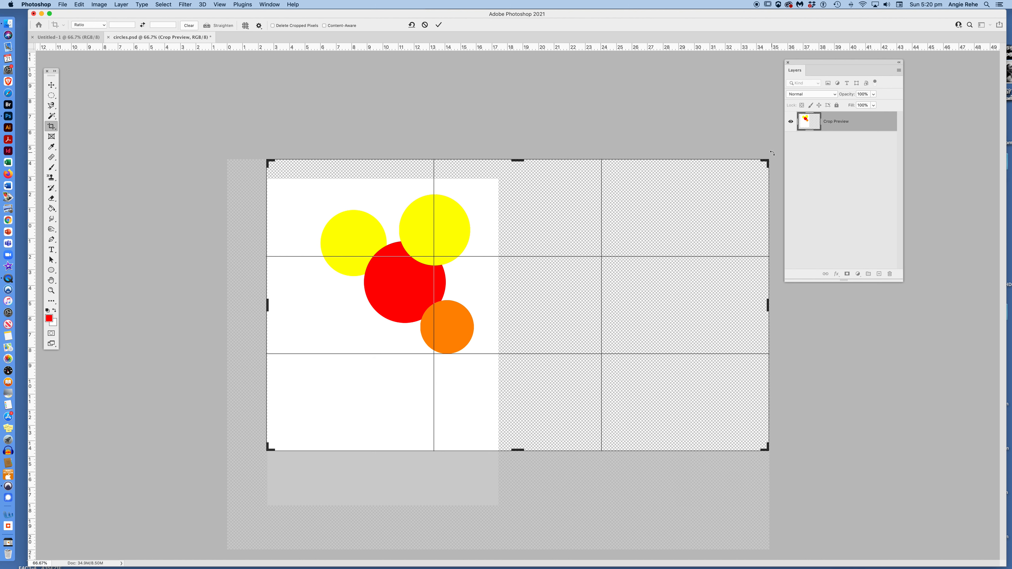
Try rotating the artwork about 4° counterclockwise in the crop frame, cancel the crop, and undo the previous applied crop
drag(772, 153, 784, 383)
drag(753, 80, 876, 56)
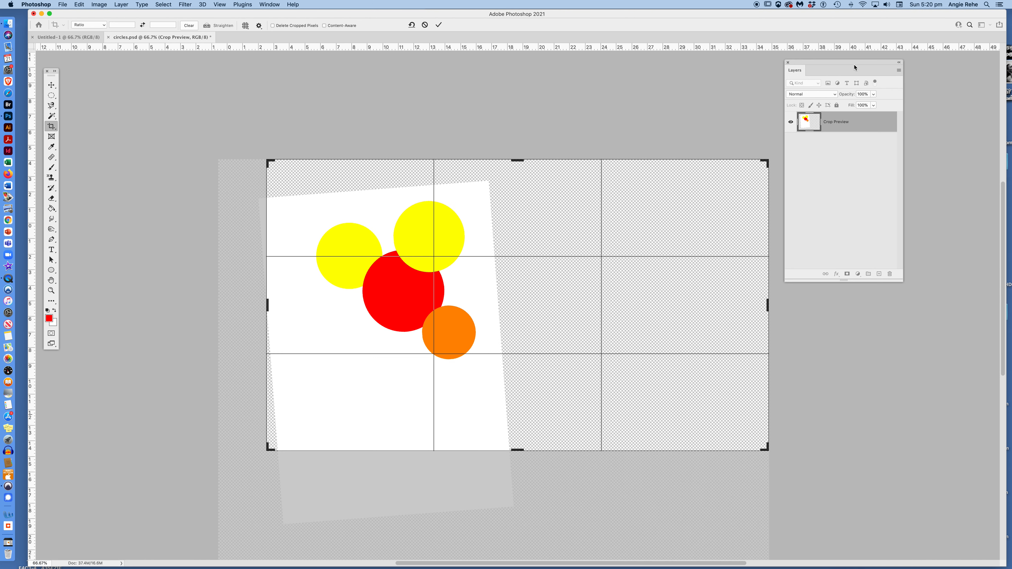
key(Escape)
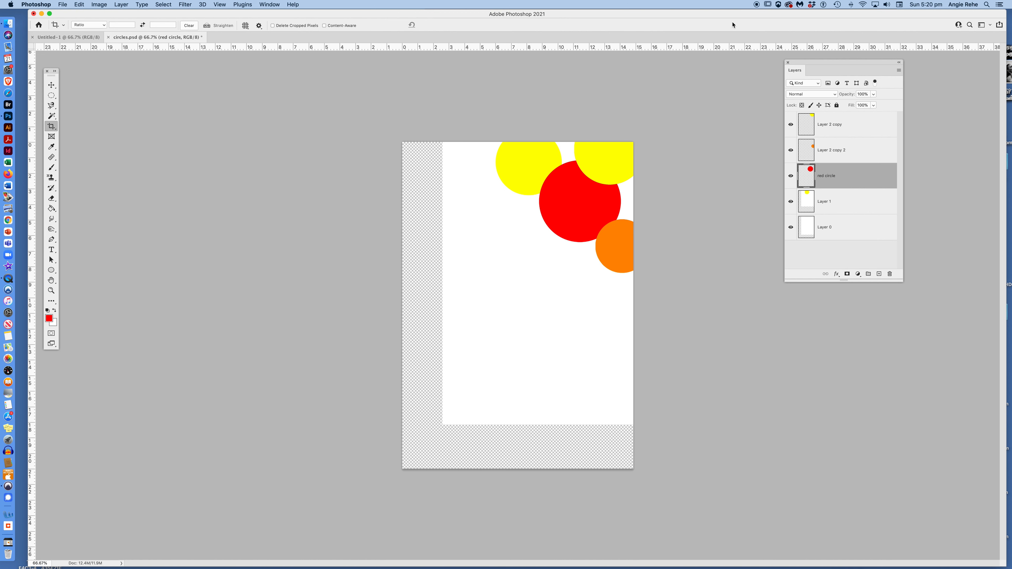
key(super+z)
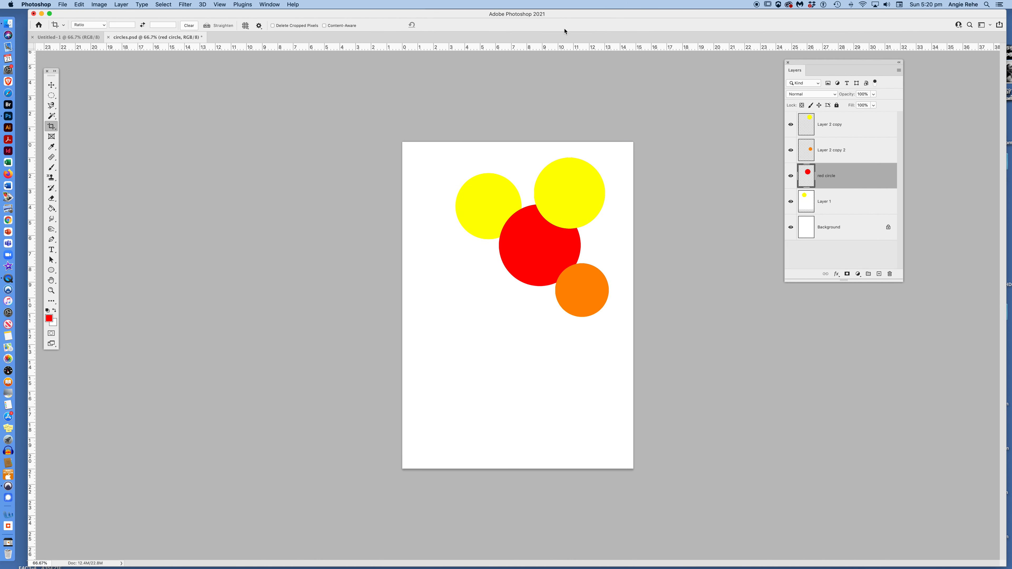